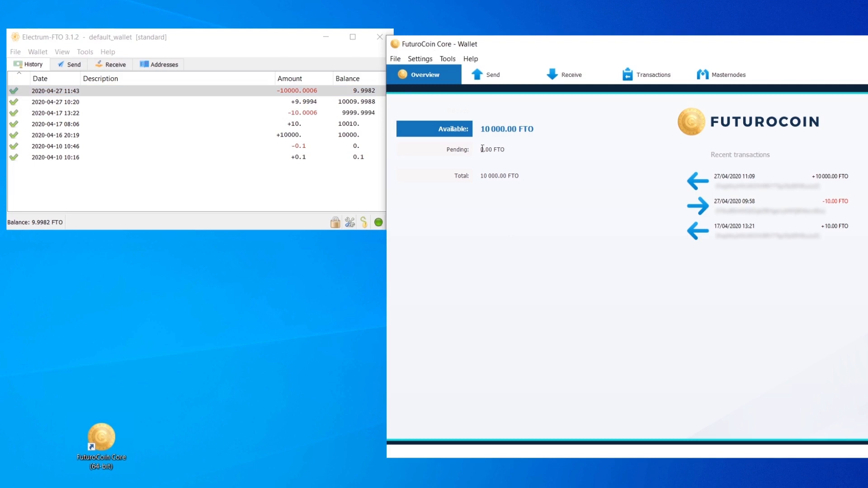
Check the outgoing 10000 FTO transfer in the Electrum-FTO history against the FuturoCoin Core wallet overview.
left_click(270, 175)
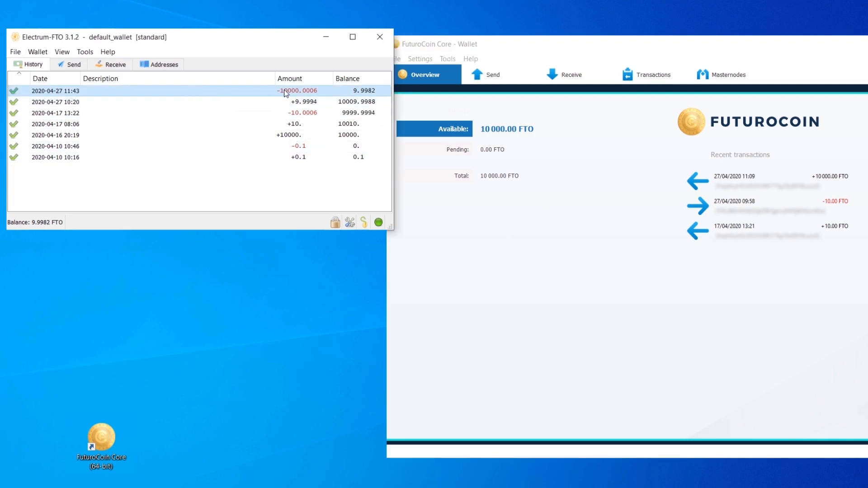
left_click(552, 204)
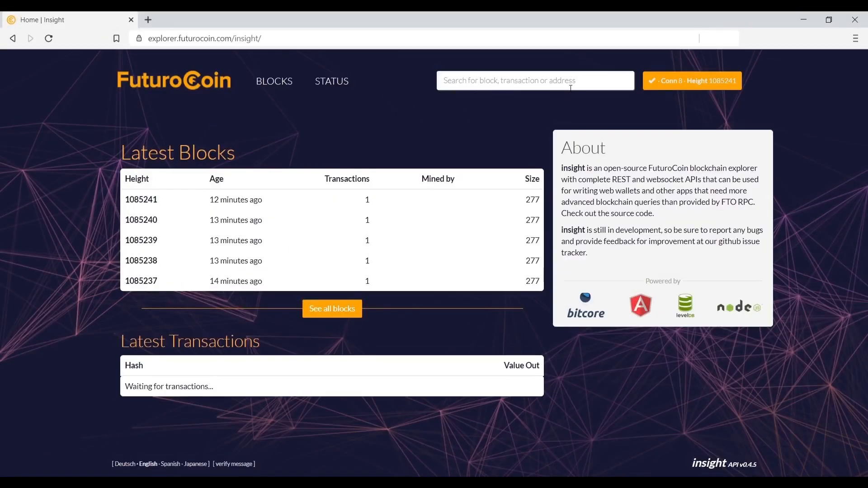
Look up the copied collateral transaction ID in the FuturoCoin block explorer and examine the transaction's summary and details.
left_click(467, 83)
key("ctrl+v")
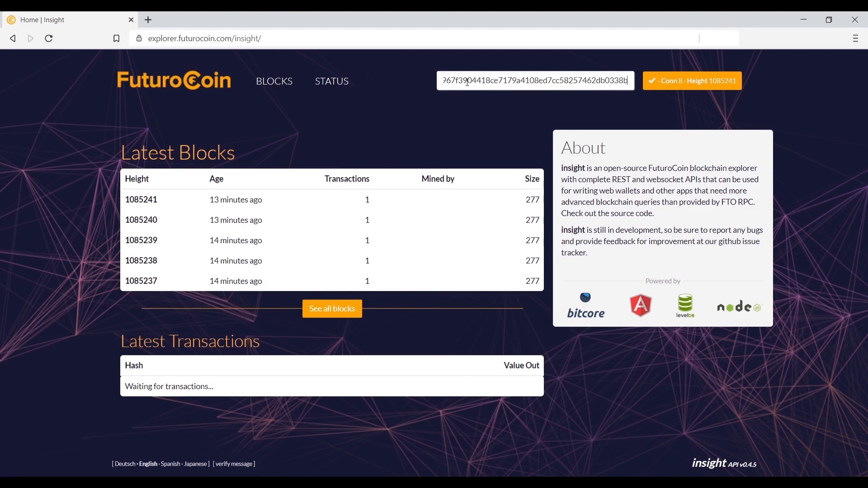
key("Return")
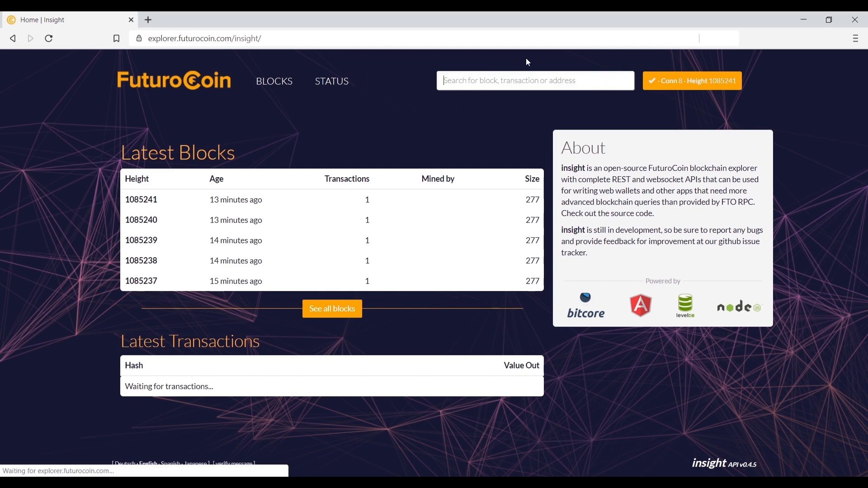
scroll(650, 147, "down", 1)
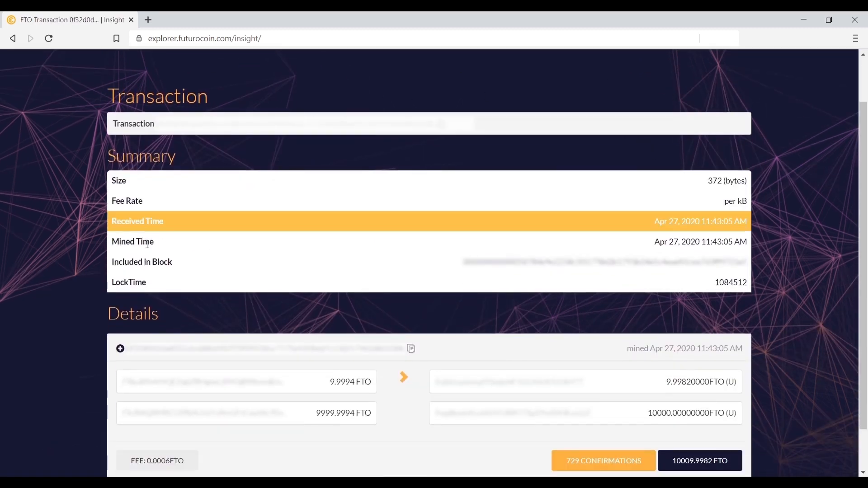
scroll(802, 227, "down", 1)
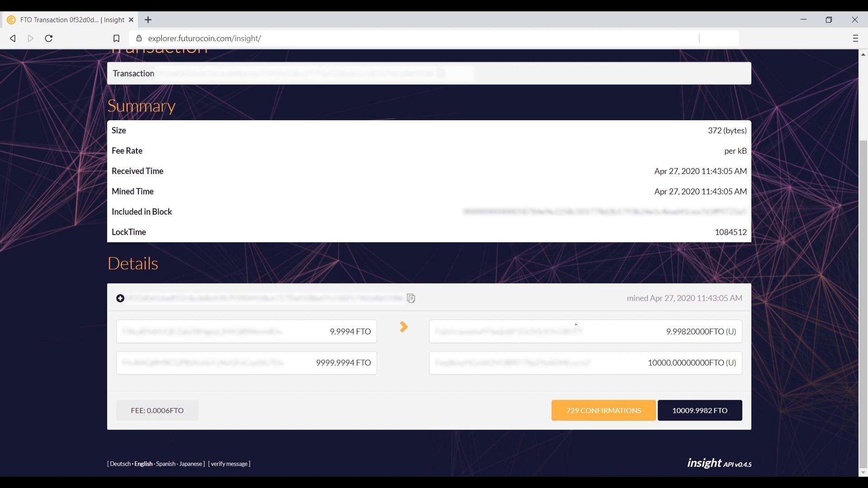
scroll(573, 271, "up", 2)
scroll(584, 248, "down", 2)
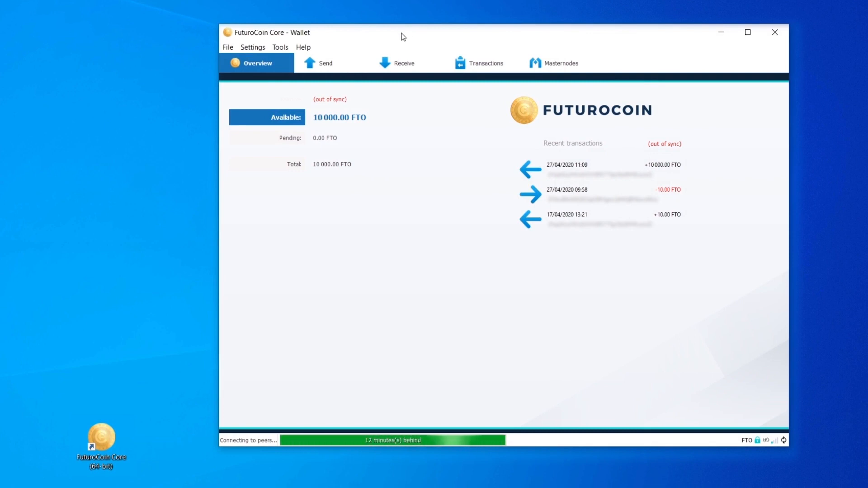
In the FuturoCoin Core wallet options, apply coin control features, Show Masternodes Tab and Spend unconfirmed change as enabled.
left_click(247, 51)
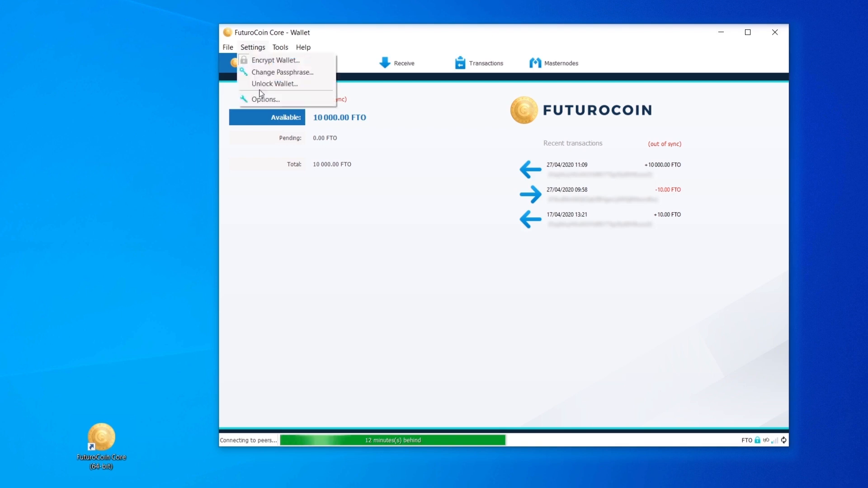
left_click(270, 103)
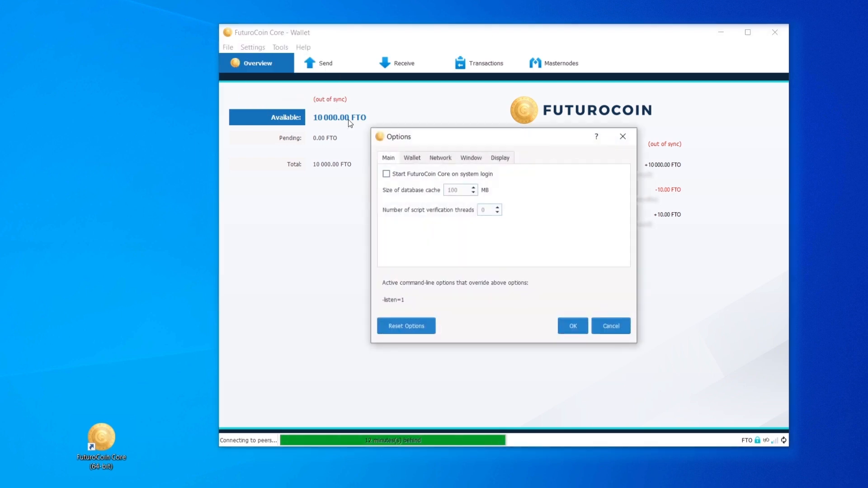
left_click(417, 158)
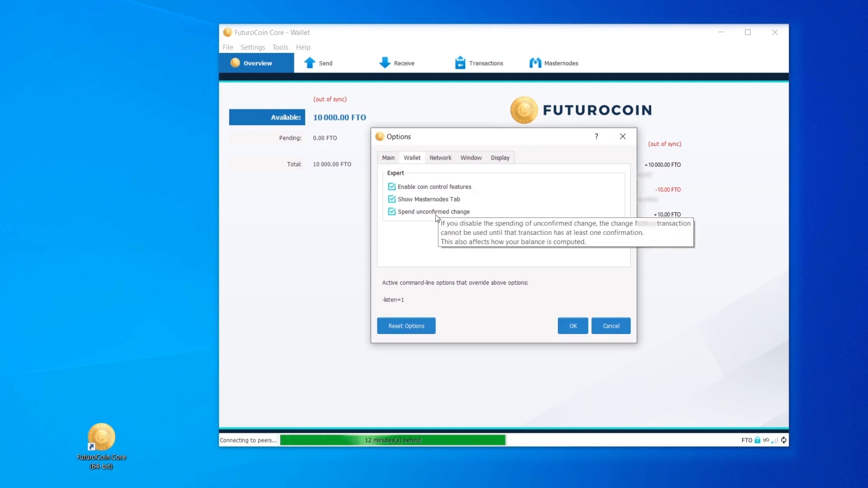
left_click(570, 321)
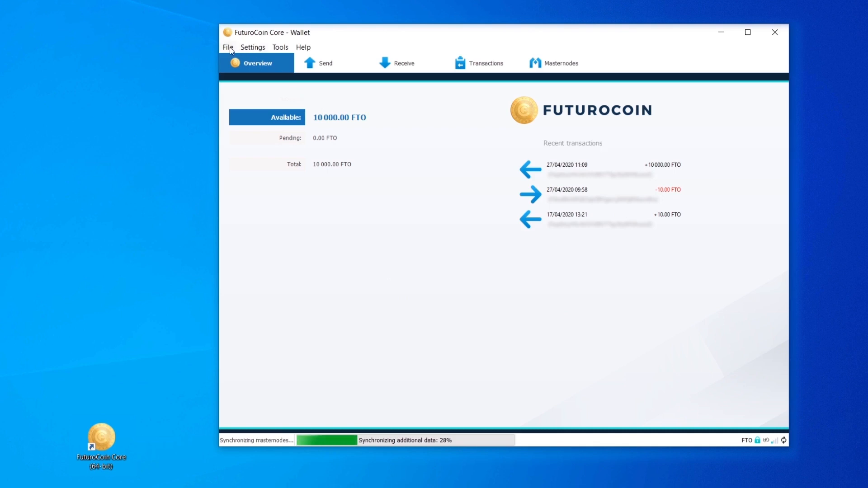
Exit FuturoCoin Core and launch it again from the desktop.
left_click(228, 48)
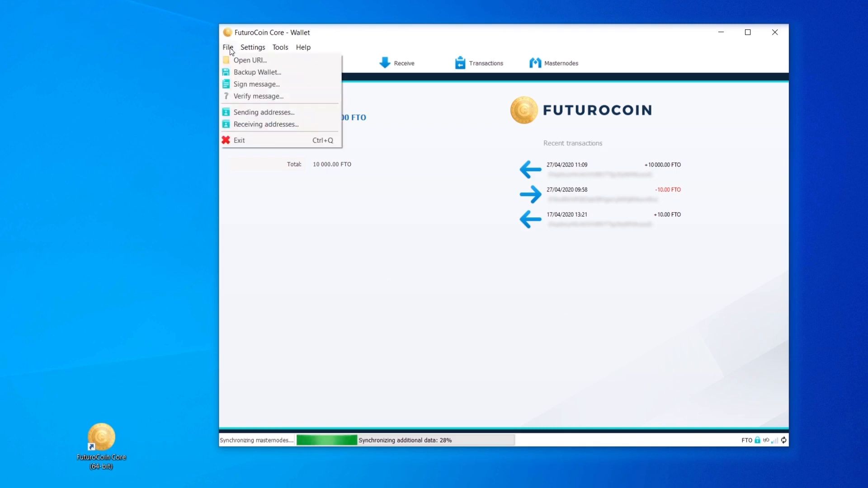
left_click(256, 141)
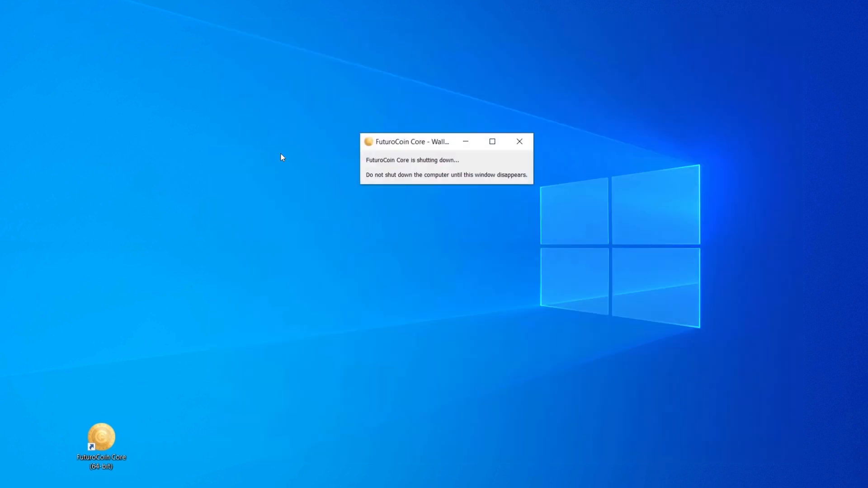
double_click(110, 439)
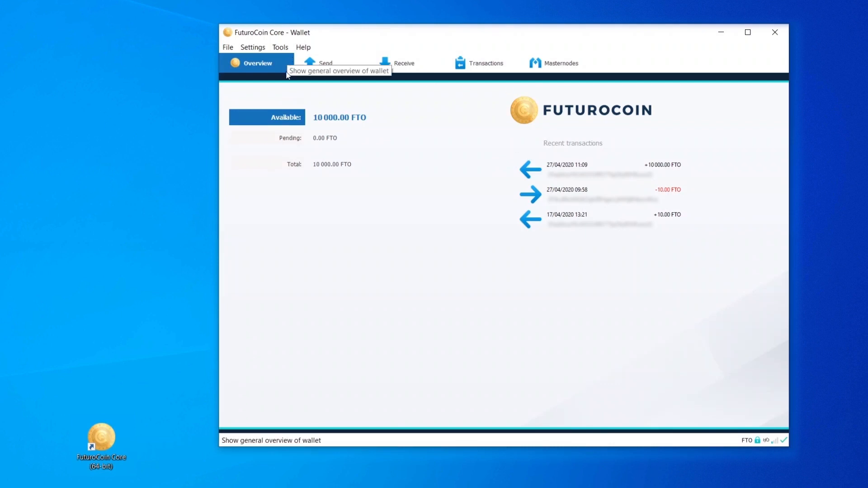
Generate a masternode private key by running "masternode genkey" in the debug console.
left_click(285, 48)
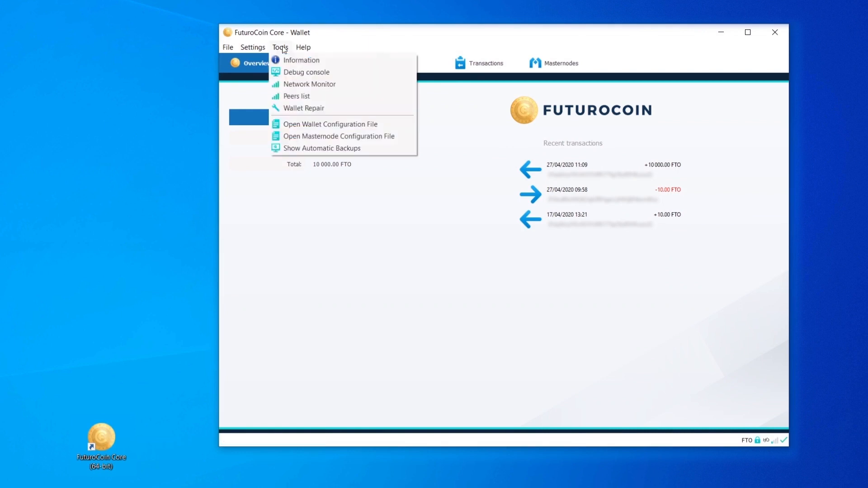
left_click(295, 75)
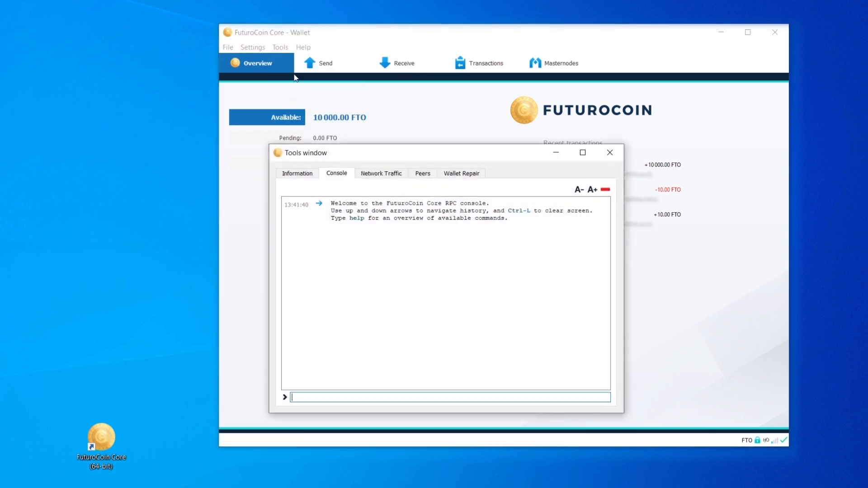
type("masternode genkey")
key("Return")
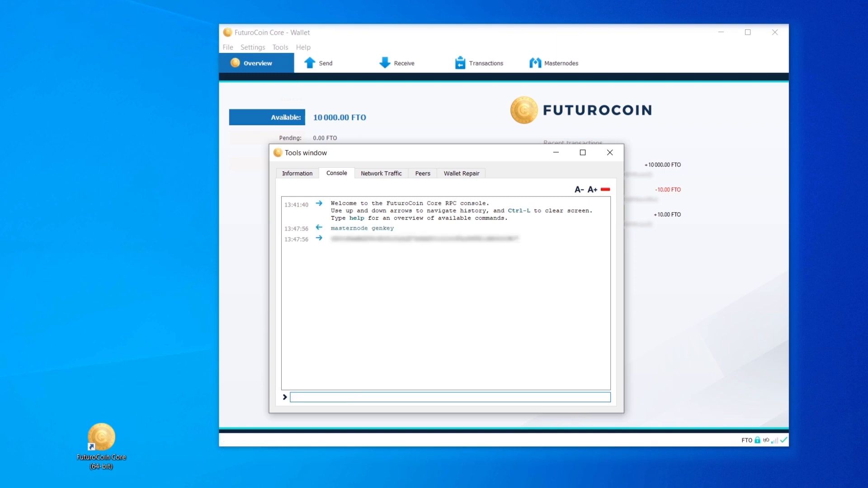
Copy the generated masternode private key from the console output and close the Tools window.
double_click(430, 236)
key("ctrl+c")
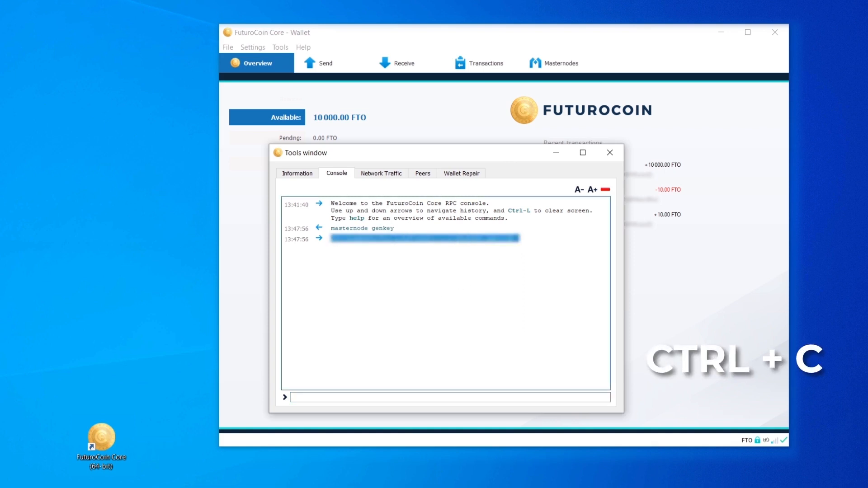
left_click(610, 152)
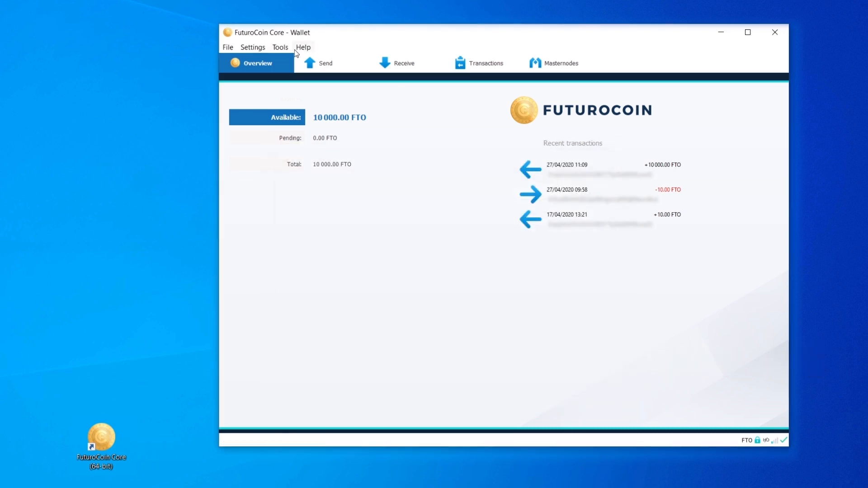
Open the masternode configuration file and examine its format line and the alias, IP and port in the example entry.
left_click(279, 48)
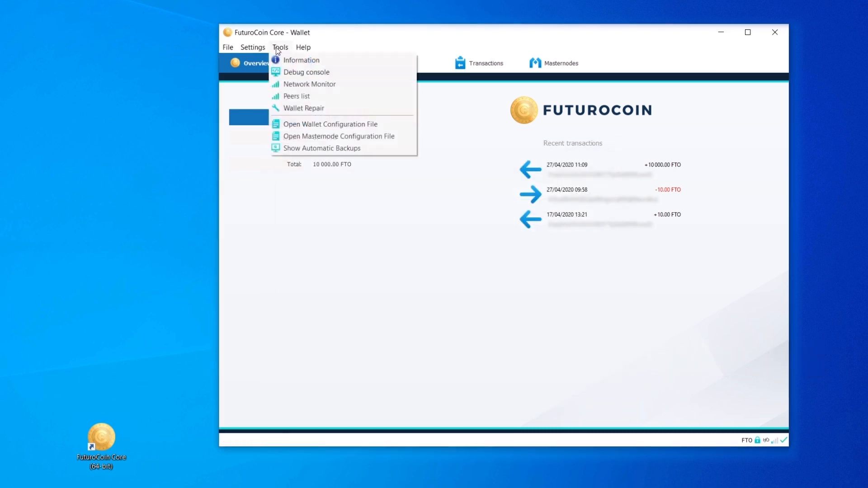
left_click(370, 136)
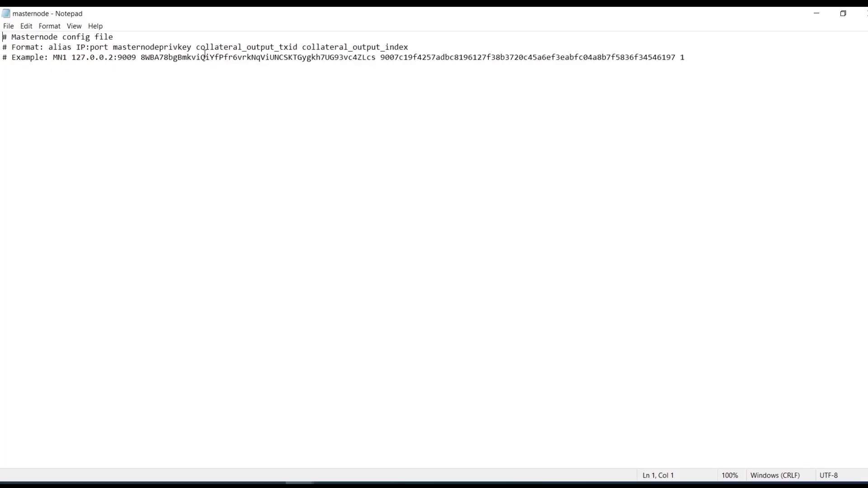
left_click_drag(49, 46, 413, 46)
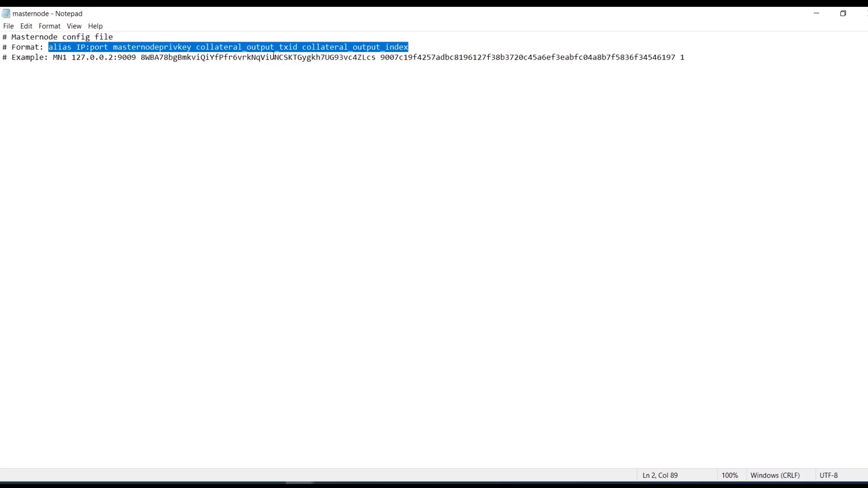
left_click(50, 67)
left_click_drag(53, 58, 68, 58)
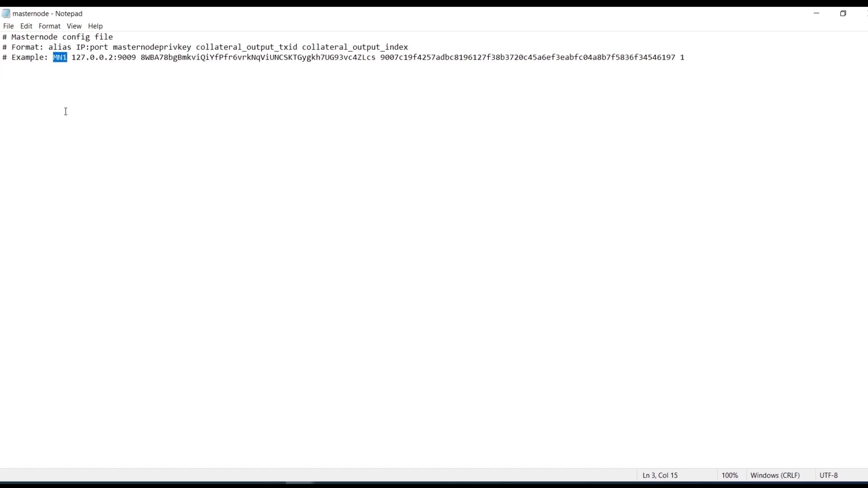
left_click(64, 72)
left_click_drag(72, 57, 136, 59)
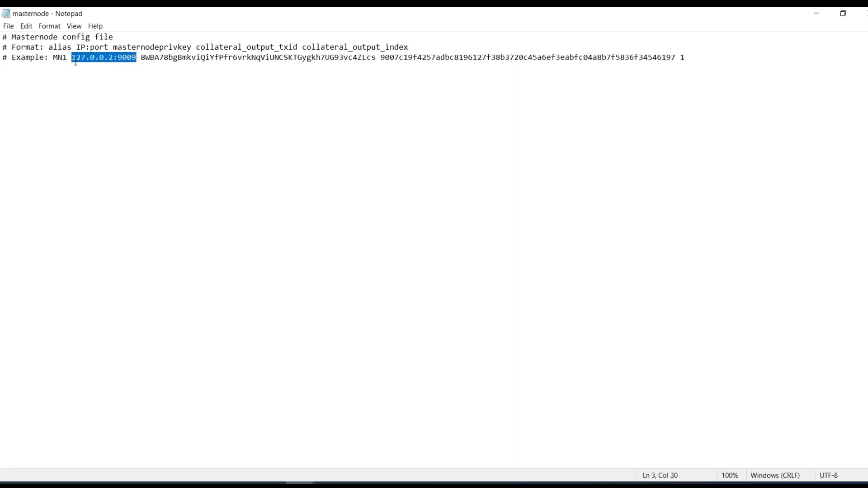
left_click(138, 61)
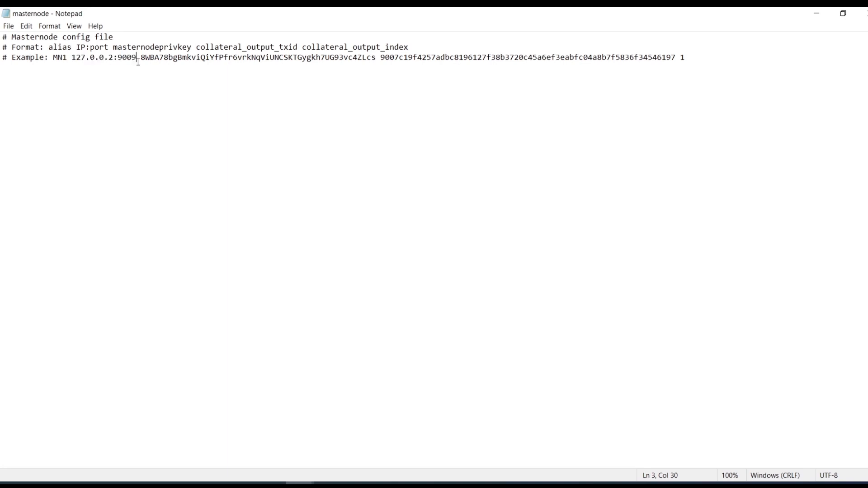
left_click_drag(136, 57, 118, 59)
Add an MN1 entry below the example with 45.135.25.135:9009, the masternode private key, the collateral transaction ID and output index 1.
left_click(142, 95)
key("ctrl+v")
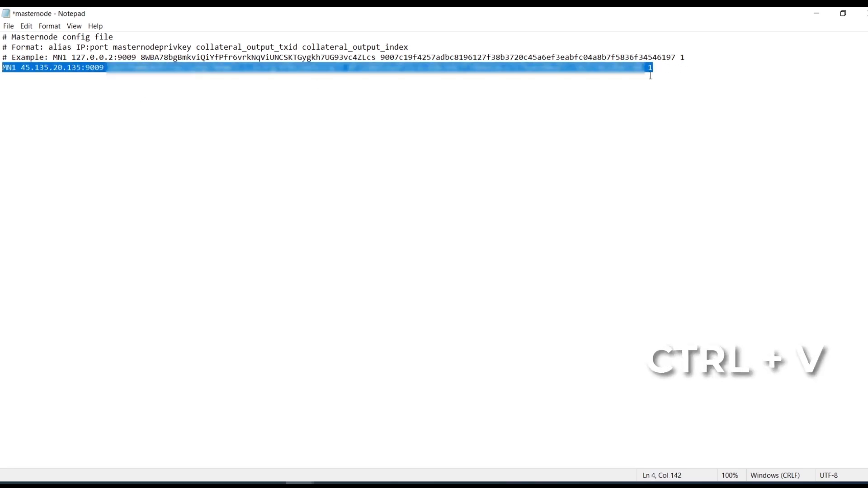
left_click(651, 76)
left_click(63, 68)
key("BackSpace")
type("5")
left_click(590, 86)
Review the MN1 entry's IP and port, masternode private key, and collateral transaction ID with its output index.
left_click_drag(16, 67, 103, 69)
left_click(49, 83)
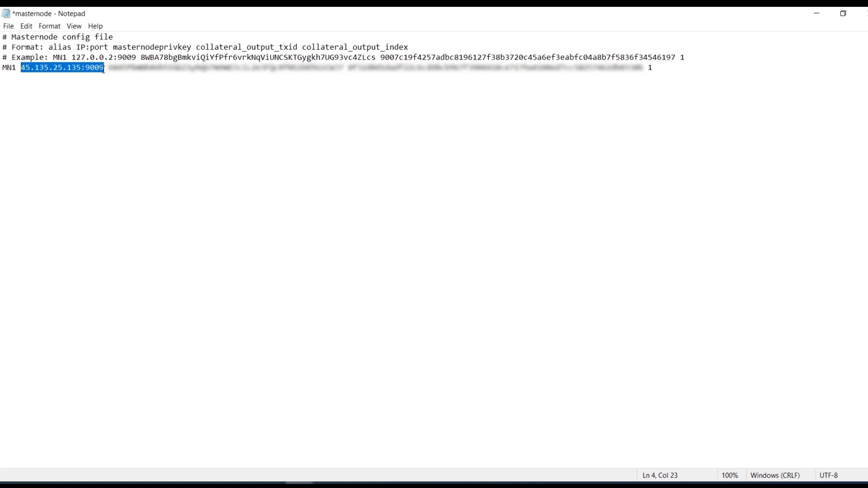
left_click(103, 79)
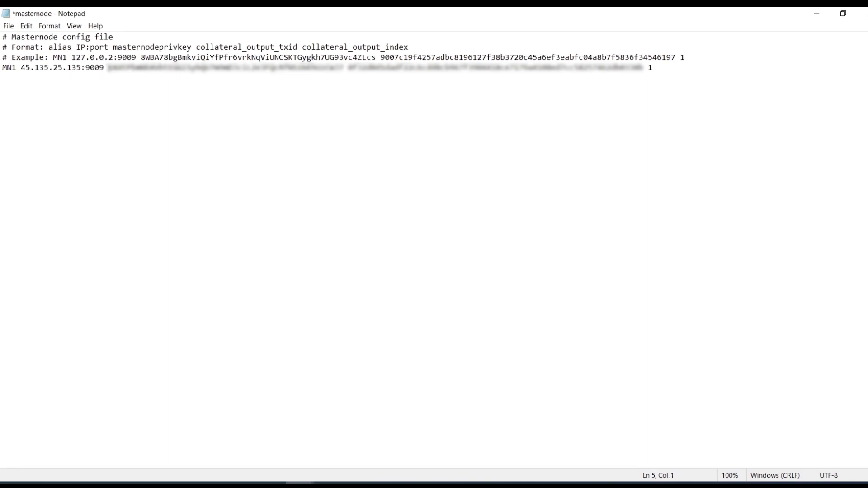
left_click_drag(109, 68, 344, 68)
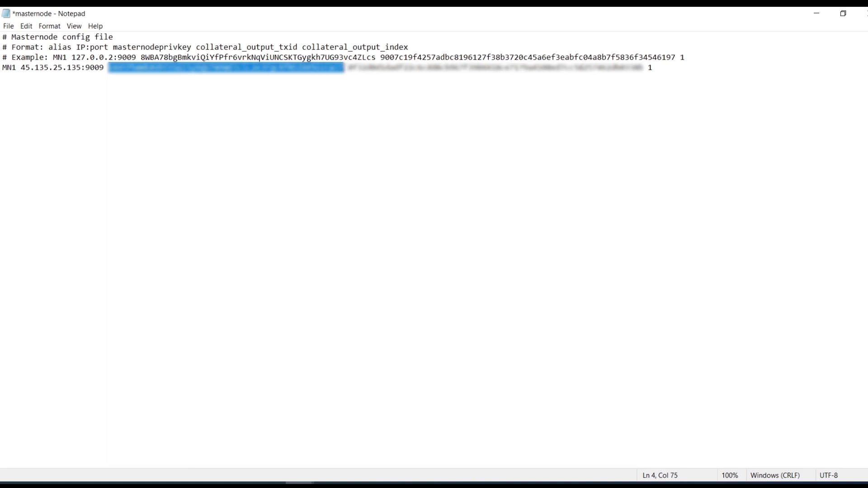
left_click_drag(348, 68, 422, 78)
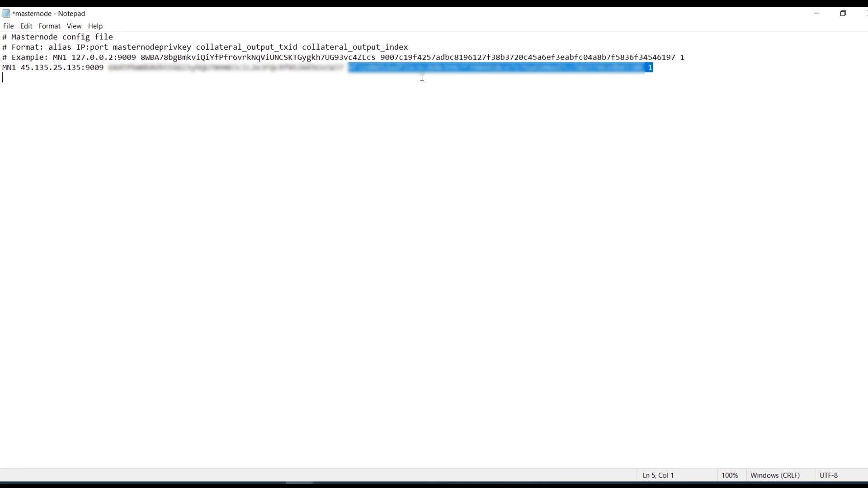
left_click_drag(422, 78, 653, 67)
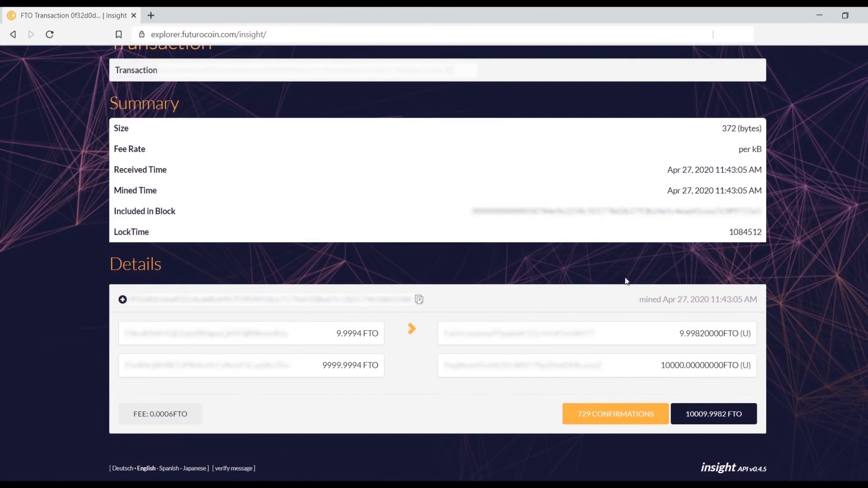
Examine the order of the transaction's outputs in the block explorer and compare it with the MN1 entry's collateral output index.
left_click_drag(663, 374, 740, 366)
left_click(741, 368)
left_click_drag(678, 336, 707, 338)
left_click(691, 342)
left_click(726, 340)
left_click_drag(754, 335, 563, 339)
left_click(725, 357)
left_click_drag(755, 373, 445, 365)
left_click(685, 367)
left_click_drag(754, 339, 730, 334)
left_click(707, 334)
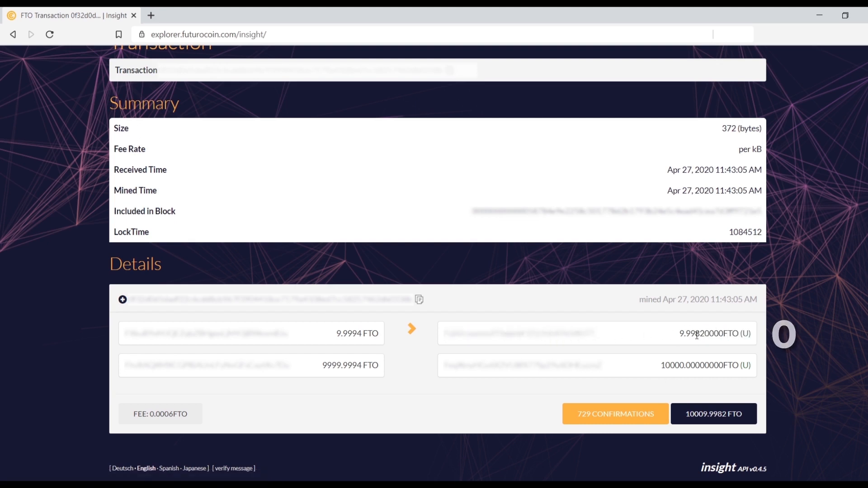
left_click_drag(756, 370, 672, 366)
left_click(724, 366)
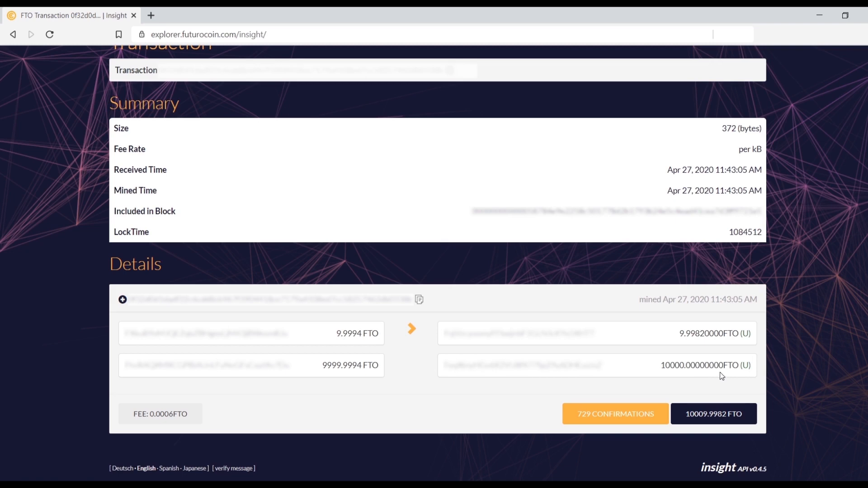
left_click(819, 15)
double_click(650, 68)
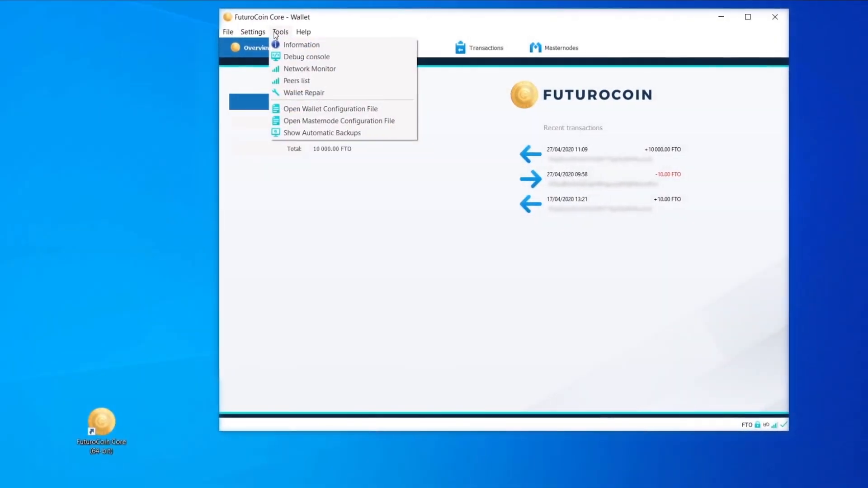
Open the wallet configuration file and review its bind address, port, external IP, listen, daemon and masternode lines.
left_click(349, 113)
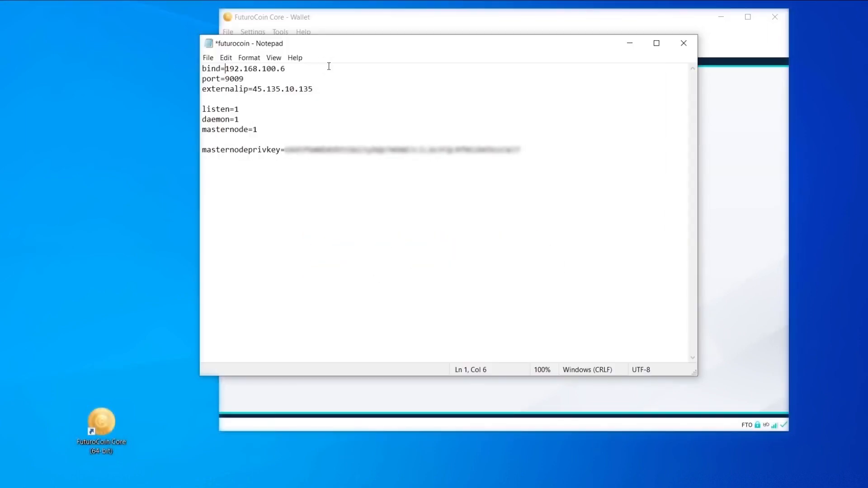
left_click(292, 68)
left_click(264, 83)
left_click(277, 111)
left_click(279, 130)
Replace the masternodeprivkey value in the wallet configuration file with the copied masternode private key.
left_click(562, 151)
left_click_drag(526, 150, 285, 150)
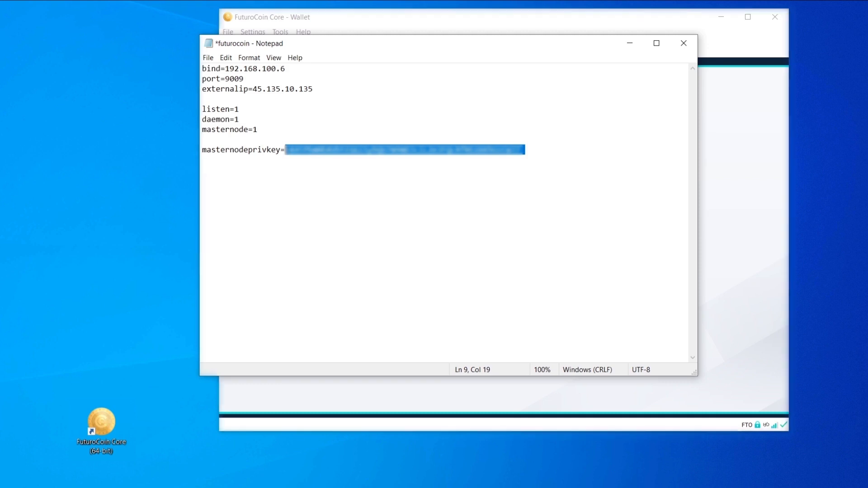
key("ctrl+v")
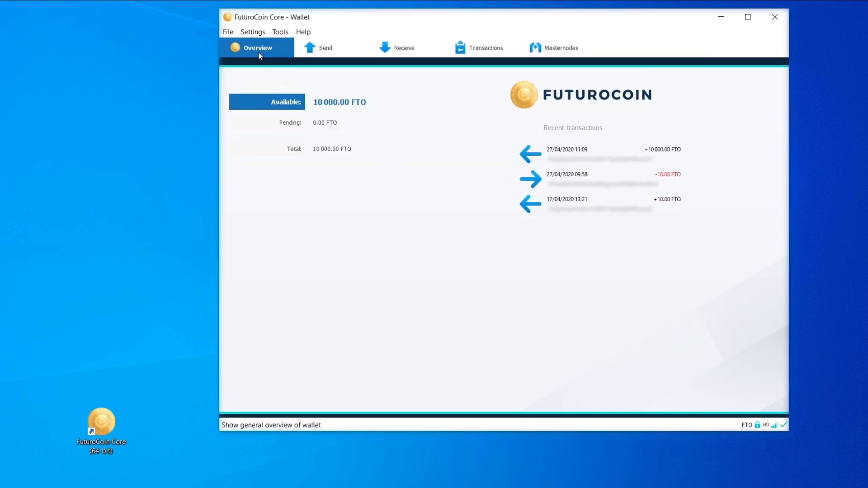
Exit the wallet completely and relaunch FuturoCoin Core from the desktop to load the edited configuration.
left_click(231, 34)
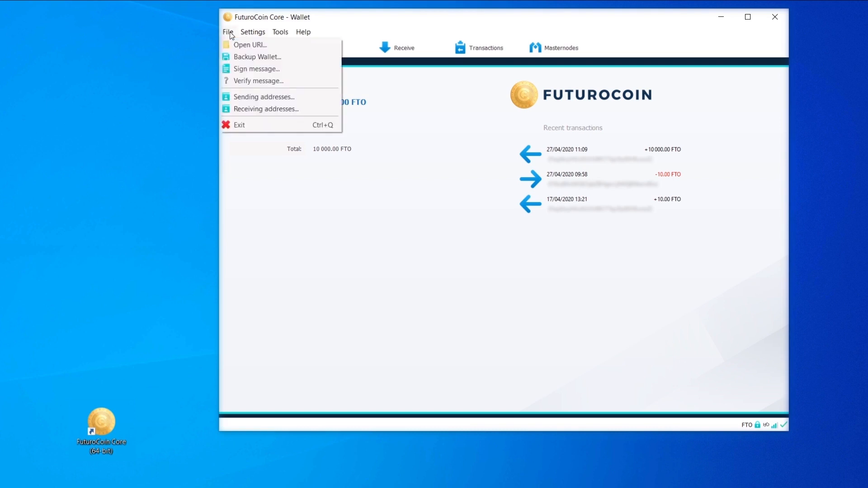
left_click(254, 126)
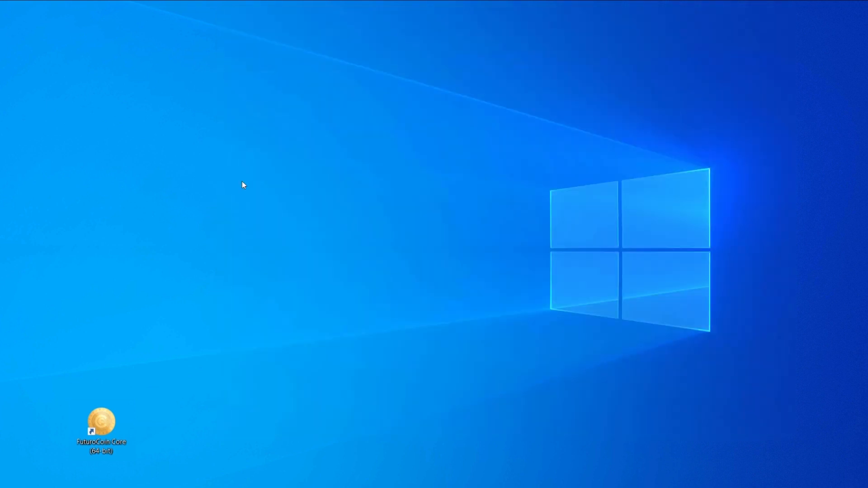
double_click(111, 416)
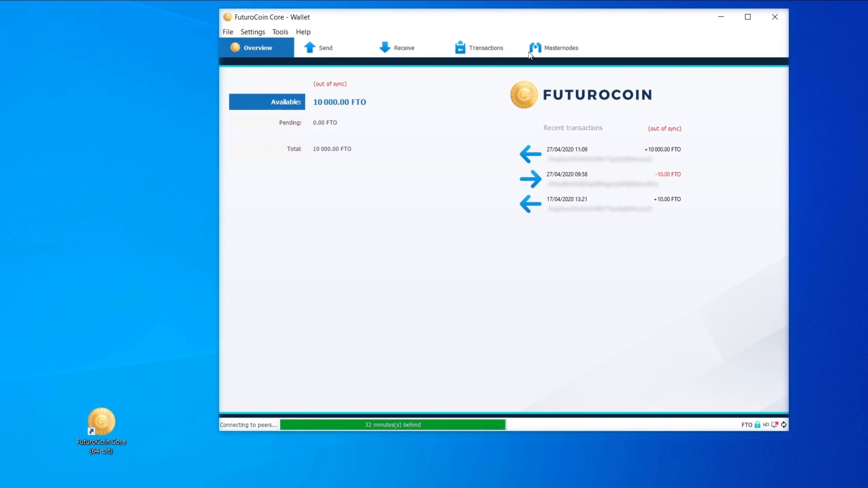
Start the MN1 masternode from the wallet's own masternode list, confirming the start and entering the wallet passphrase.
left_click(556, 54)
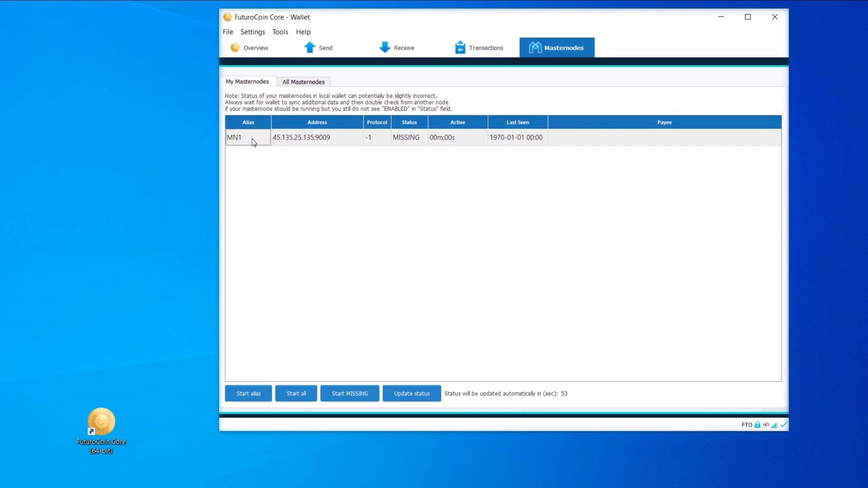
left_click(256, 393)
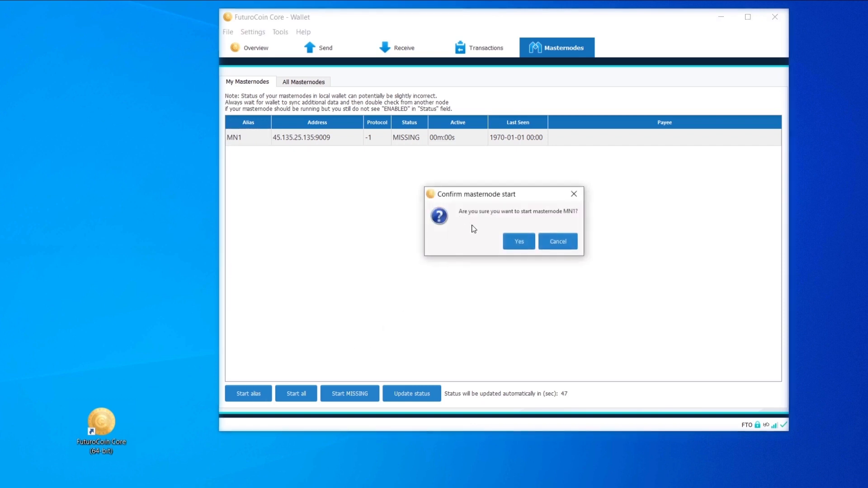
left_click(518, 250)
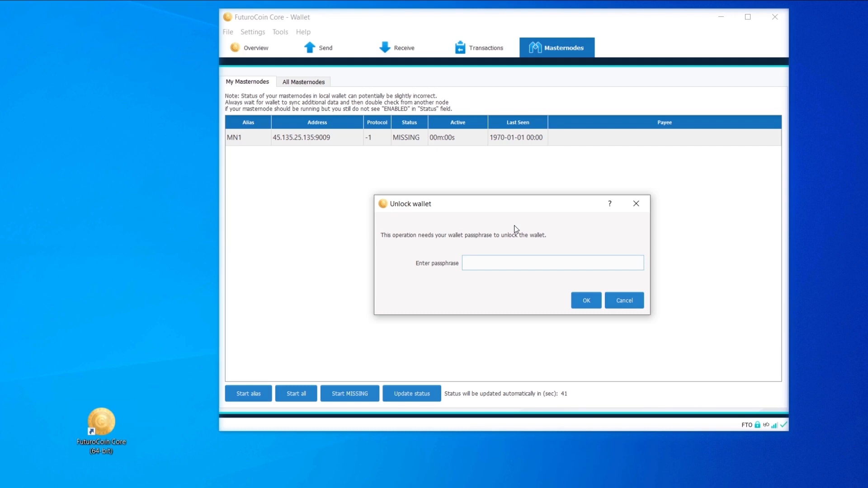
type("•••••••••••••")
key("Return")
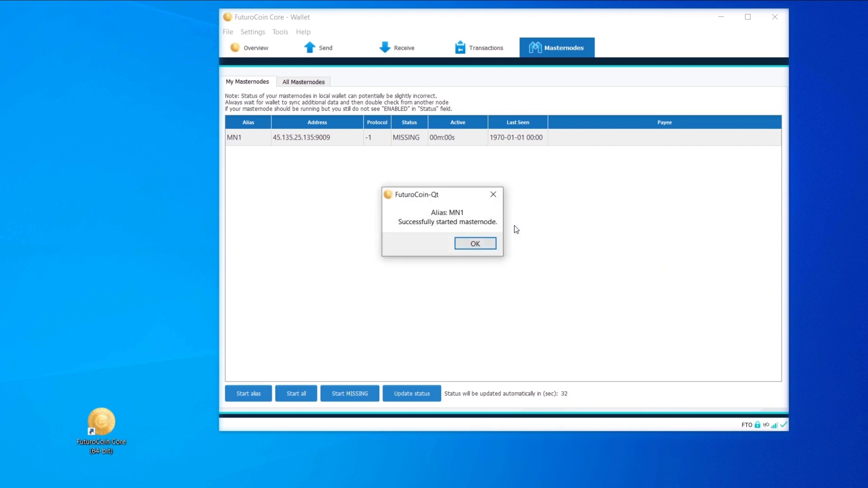
left_click(489, 244)
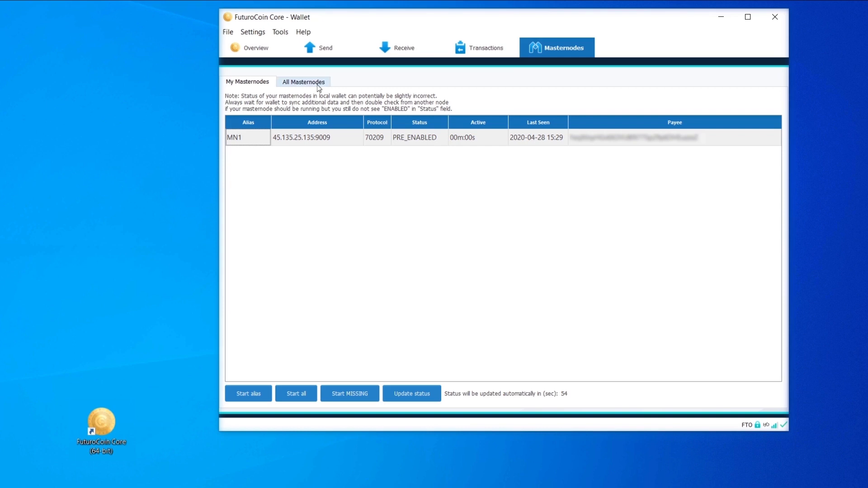
Find 45.135.25.135:9009 in the list of all masternodes, check its status, and return to the wallet's own masternodes.
left_click(293, 86)
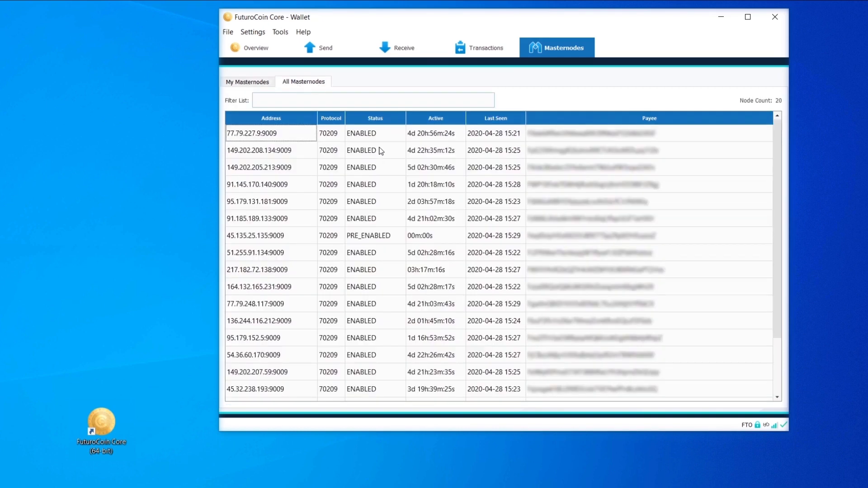
scroll(381, 156, "down", 2)
scroll(393, 312, "up", 2)
left_click(273, 238)
left_click(385, 239)
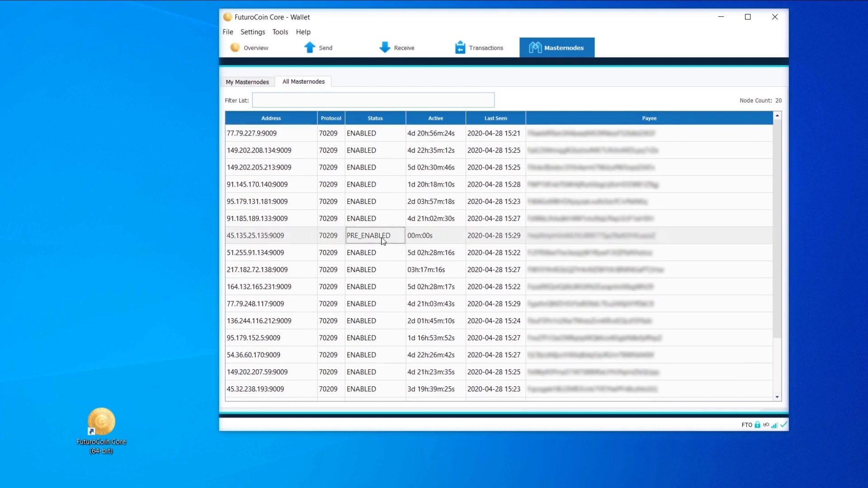
left_click(247, 83)
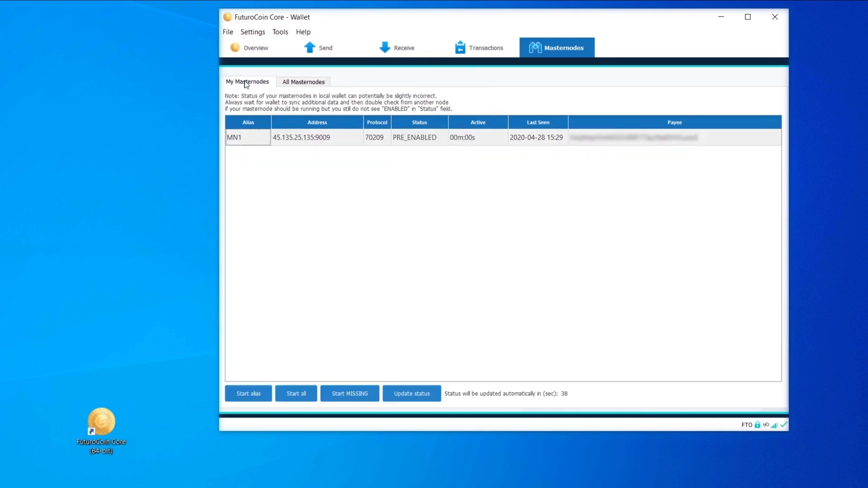